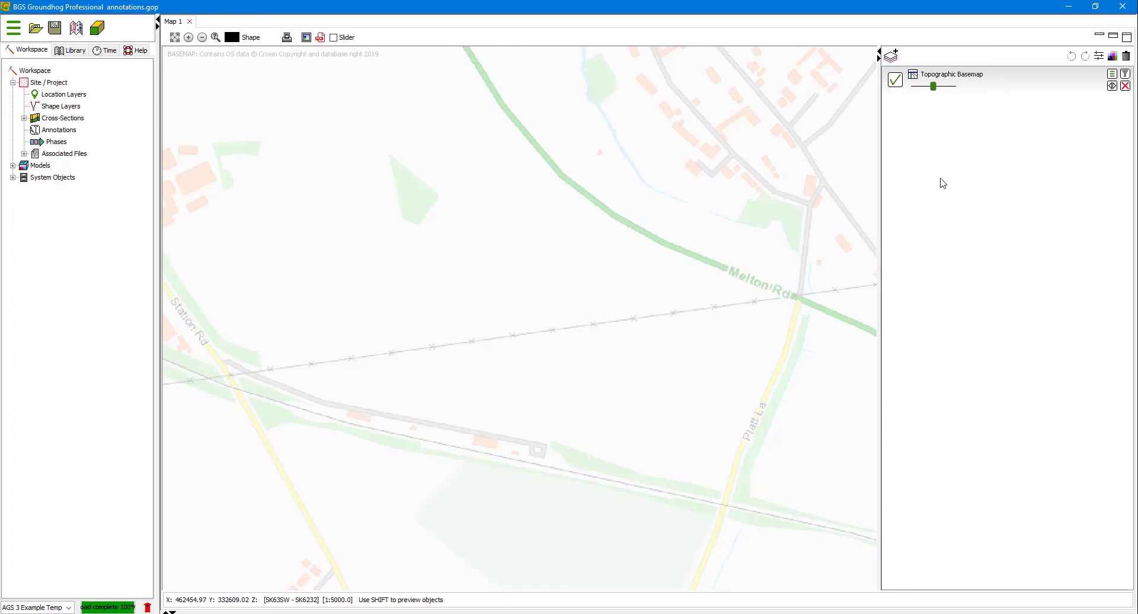
# Create a new annotation layer named "Labels" on the map.
pyautogui.rightClick(920, 219)
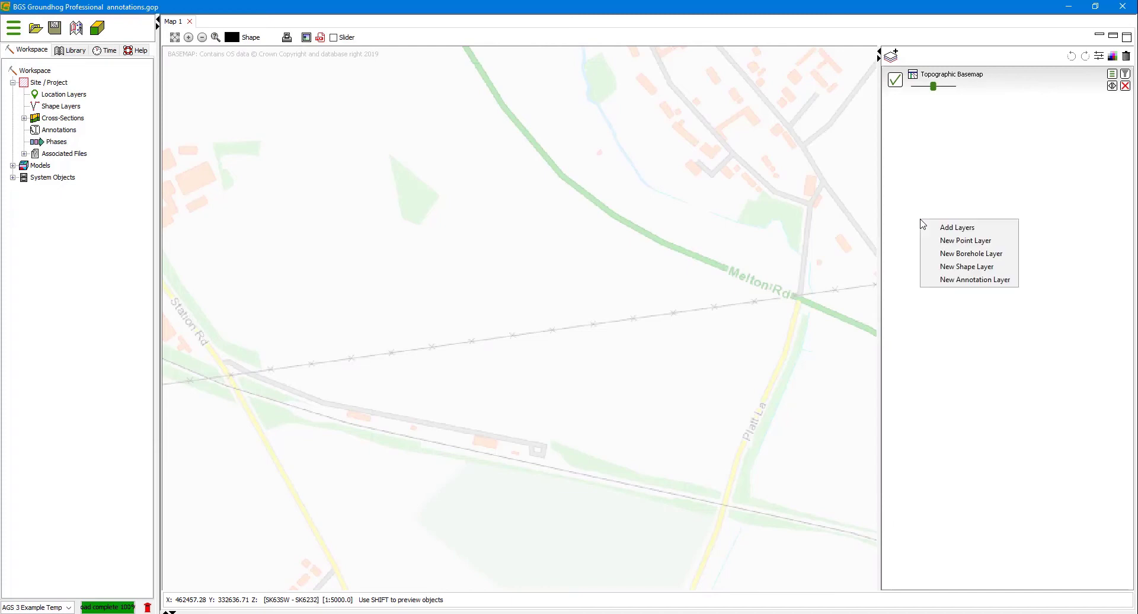
pyautogui.click(969, 280)
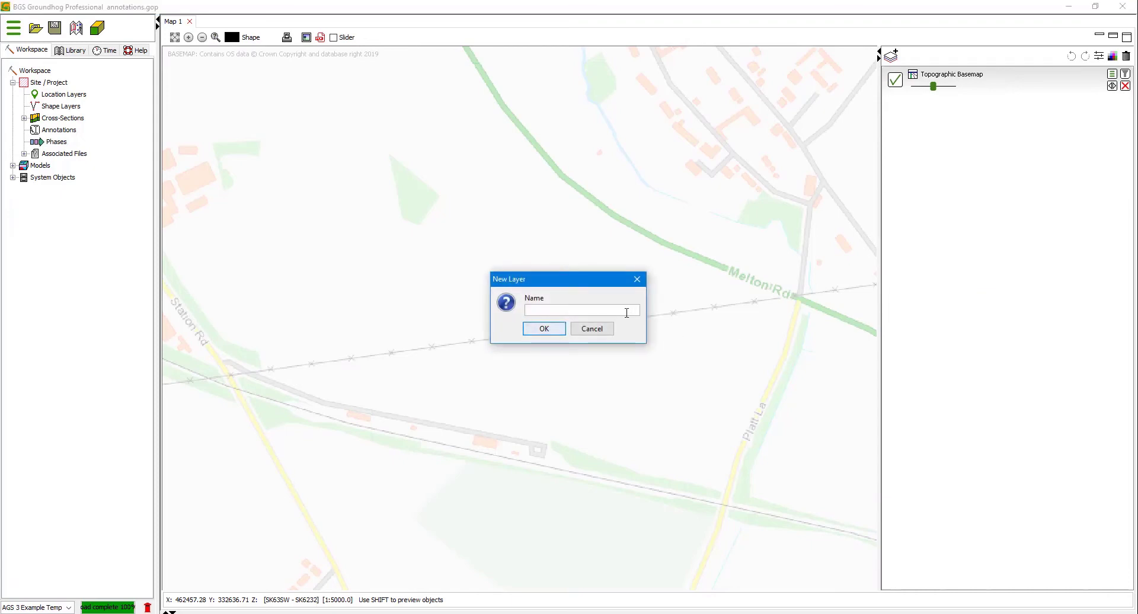
pyautogui.write('Labels')
pyautogui.click(549, 335)
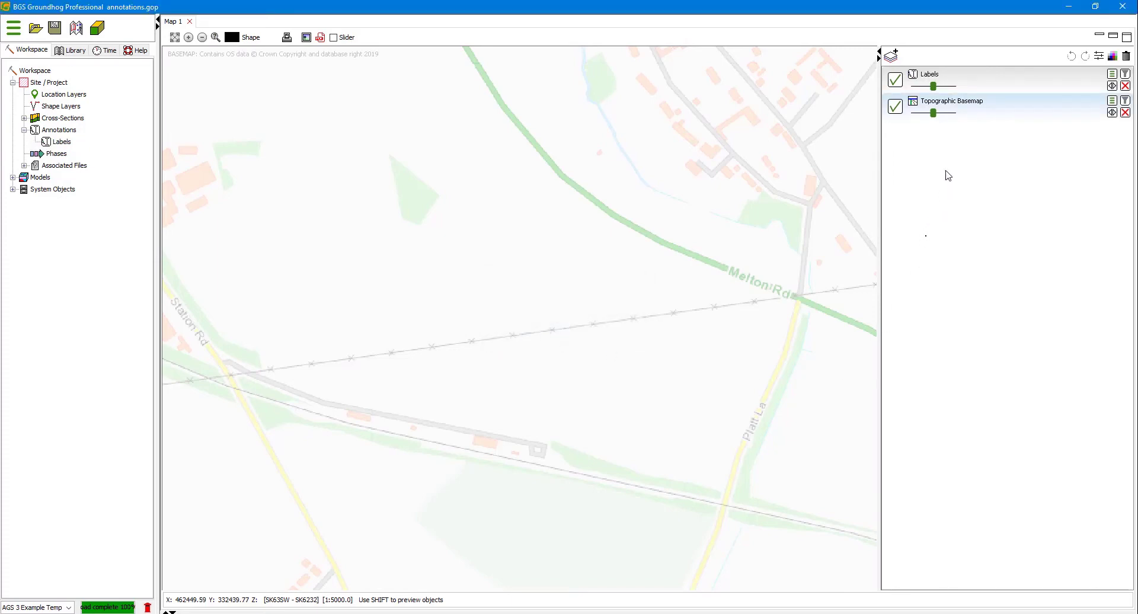
# Place two label annotations on the Labels layer, one beside each of two buildings along the grey road north of the southern railway.
pyautogui.click(963, 87)
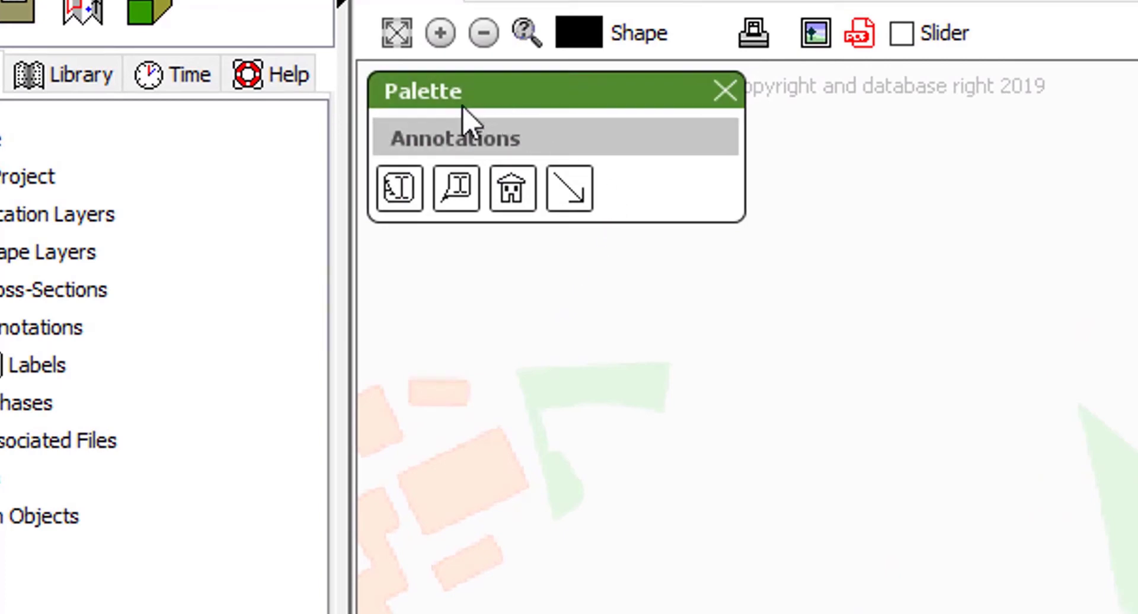
pyautogui.click(399, 188)
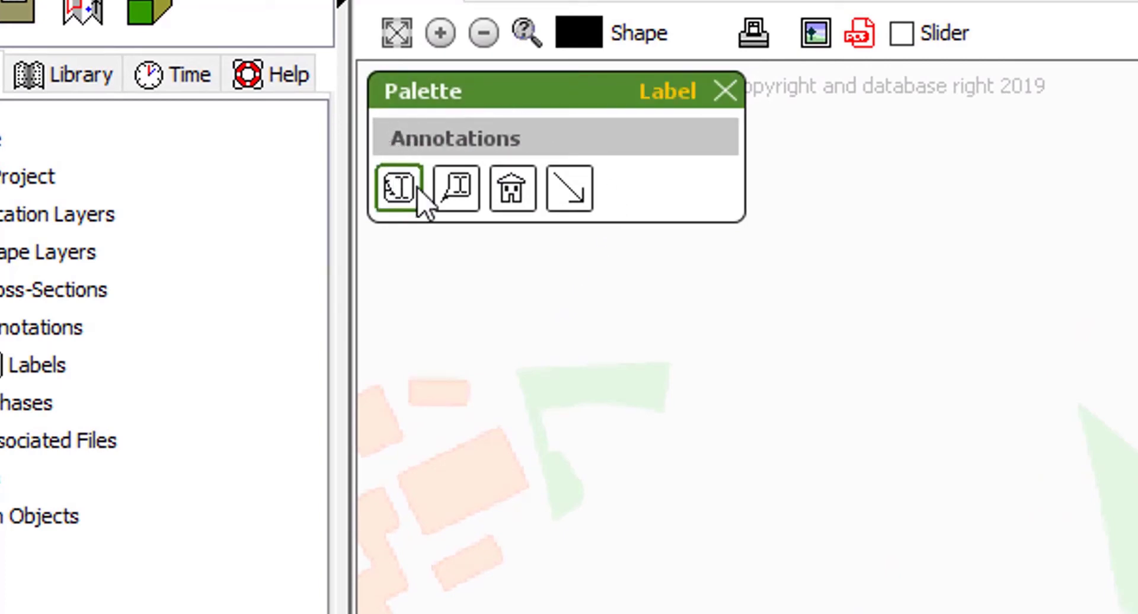
pyautogui.click(445, 193)
pyautogui.click(412, 195)
pyautogui.click(447, 190)
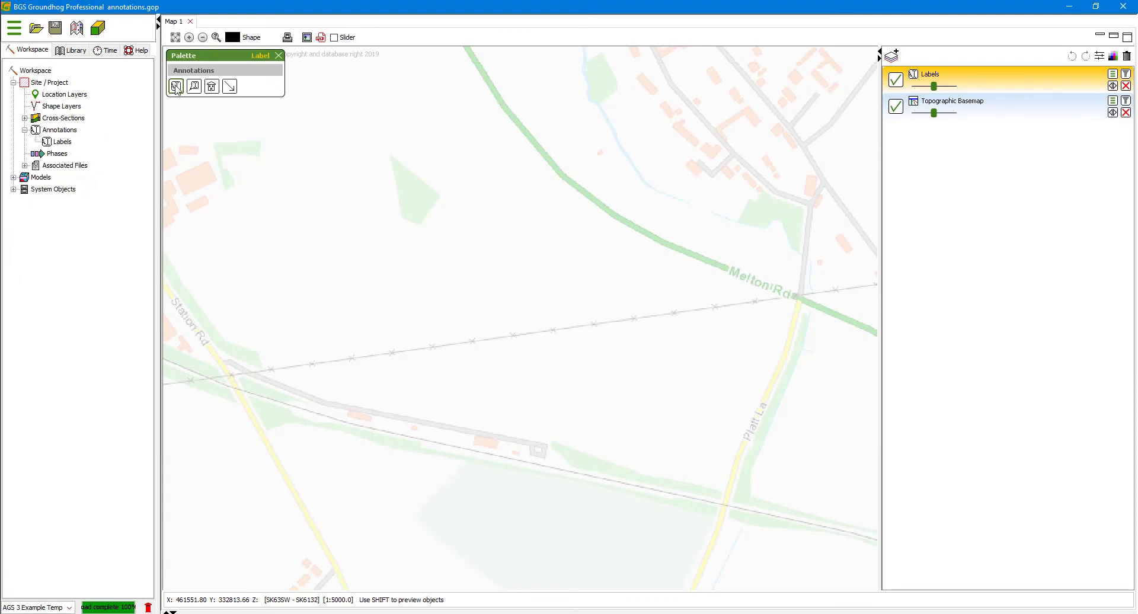
pyautogui.click(176, 87)
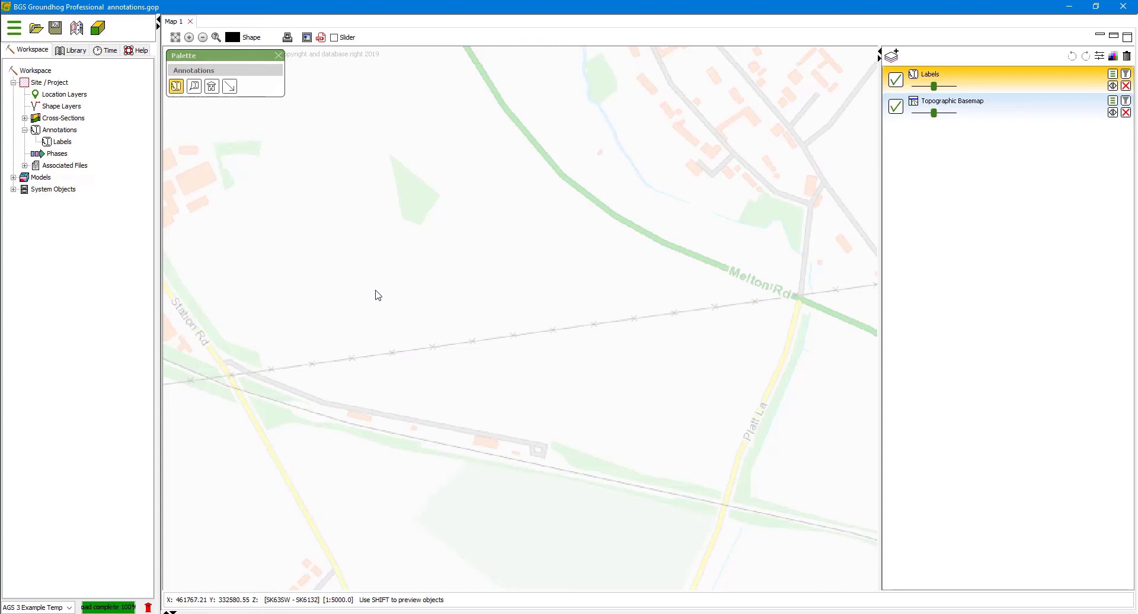
pyautogui.click(489, 425)
pyautogui.click(361, 402)
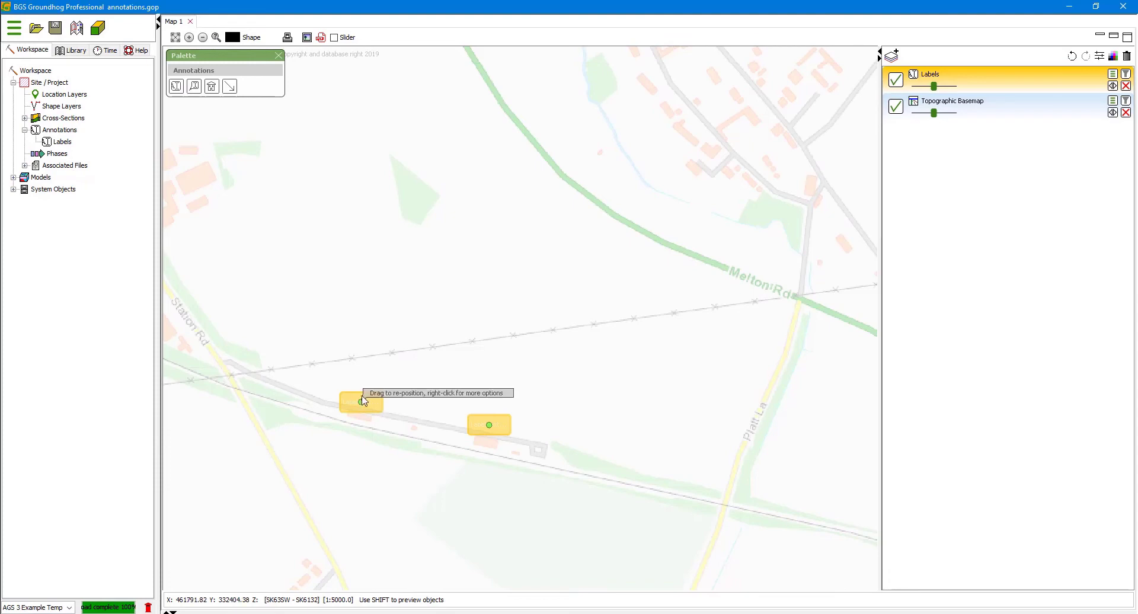
pyautogui.click(974, 88)
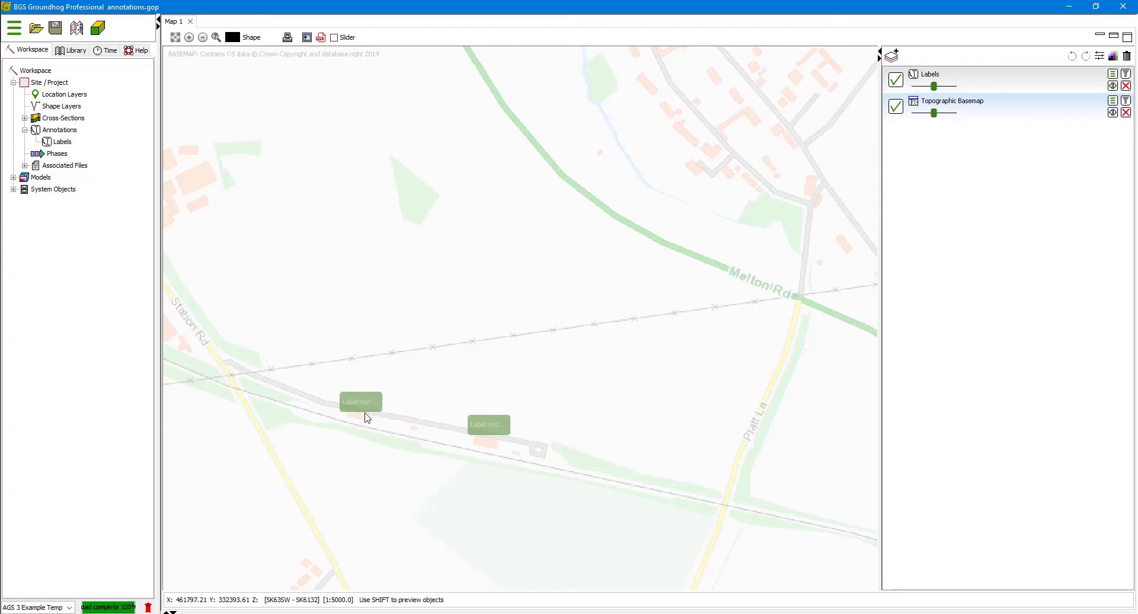
# Shift the western of the two labels slightly east and set its text to "Fuel Depot".
pyautogui.click(964, 84)
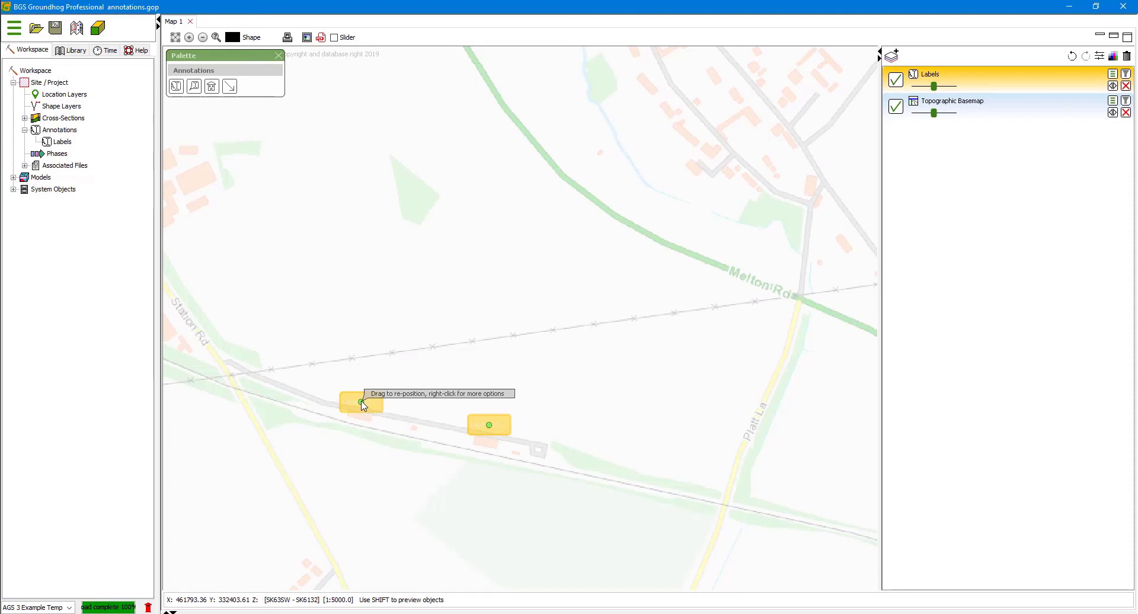
pyautogui.moveTo(362, 403)
pyautogui.mouseDown()
pyautogui.moveTo(395, 378)
pyautogui.moveTo(393, 346)
pyautogui.moveTo(317, 334)
pyautogui.moveTo(295, 393)
pyautogui.moveTo(378, 403)
pyautogui.mouseUp()
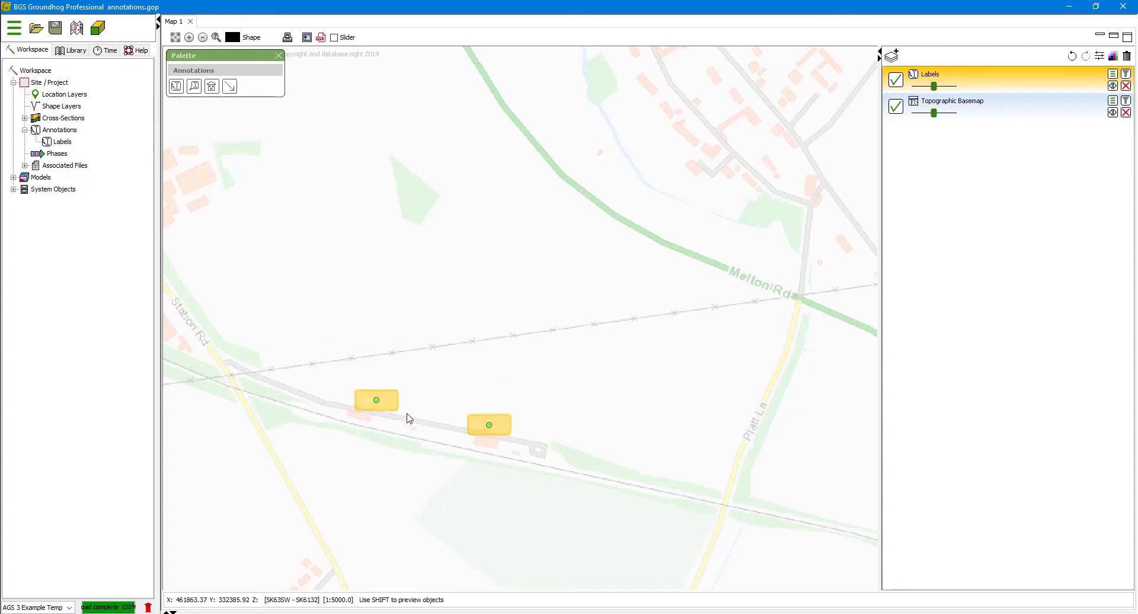
pyautogui.rightClick(378, 403)
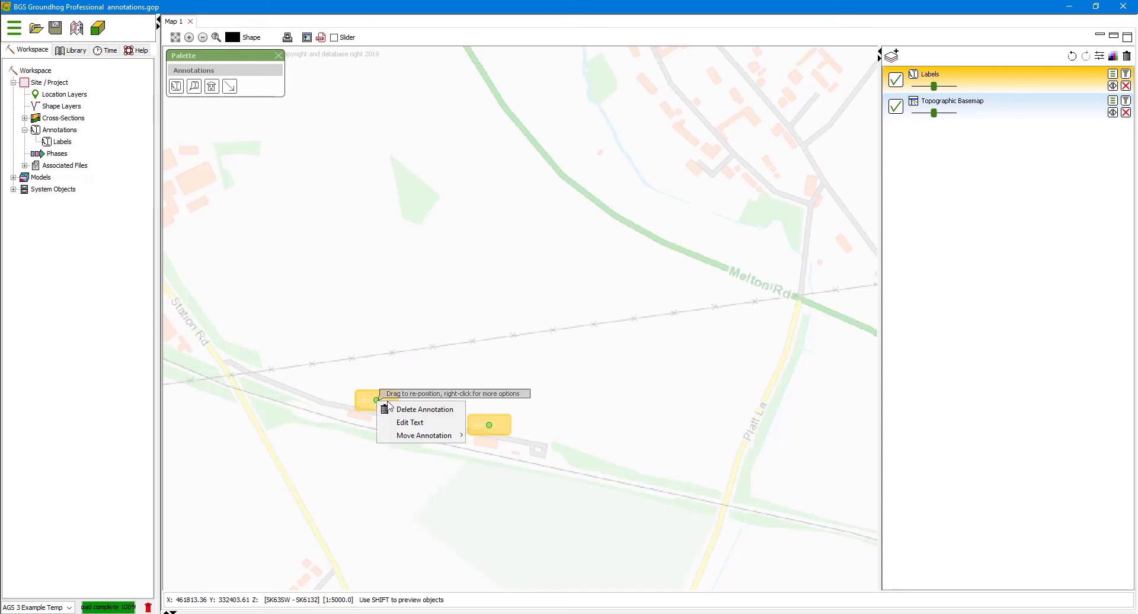
pyautogui.click(421, 422)
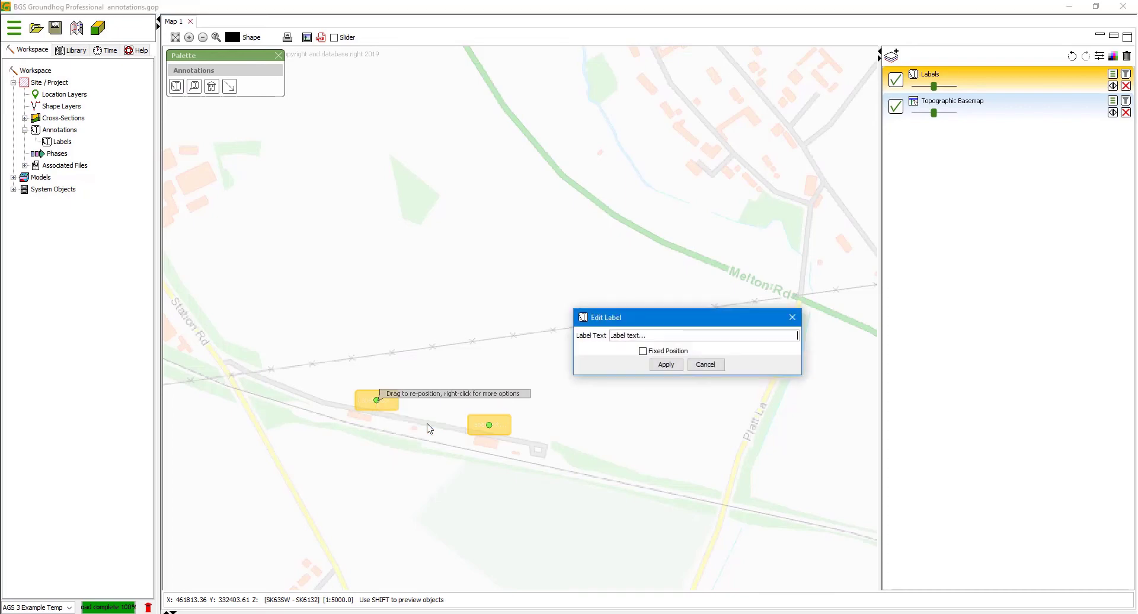
pyautogui.moveTo(655, 336); pyautogui.dragTo(607, 335)
pyautogui.write('Fuel Depot')
pyautogui.click(666, 364)
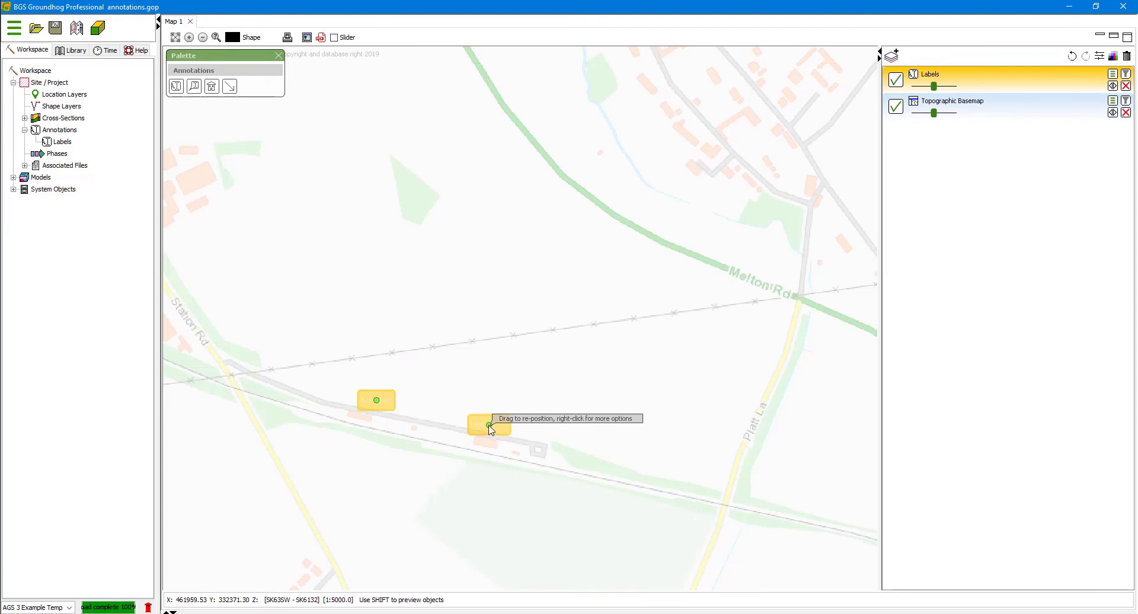
# Move the remaining default-text label to the map's north-west corner and give it a fixed position.
pyautogui.moveTo(492, 430); pyautogui.dragTo(198, 125)
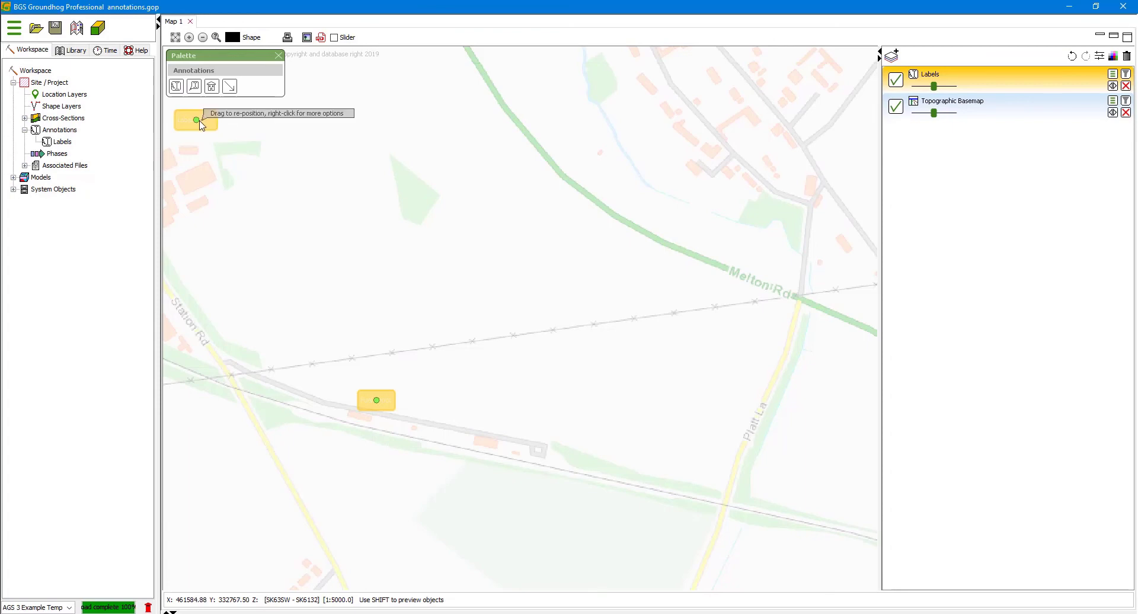
pyautogui.rightClick(198, 122)
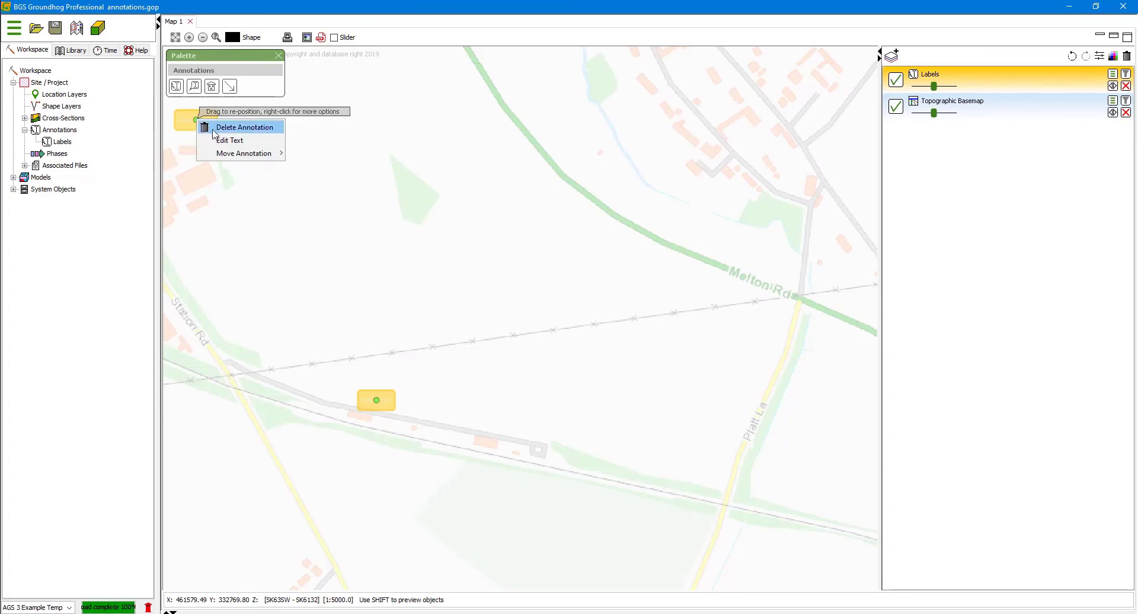
pyautogui.click(231, 144)
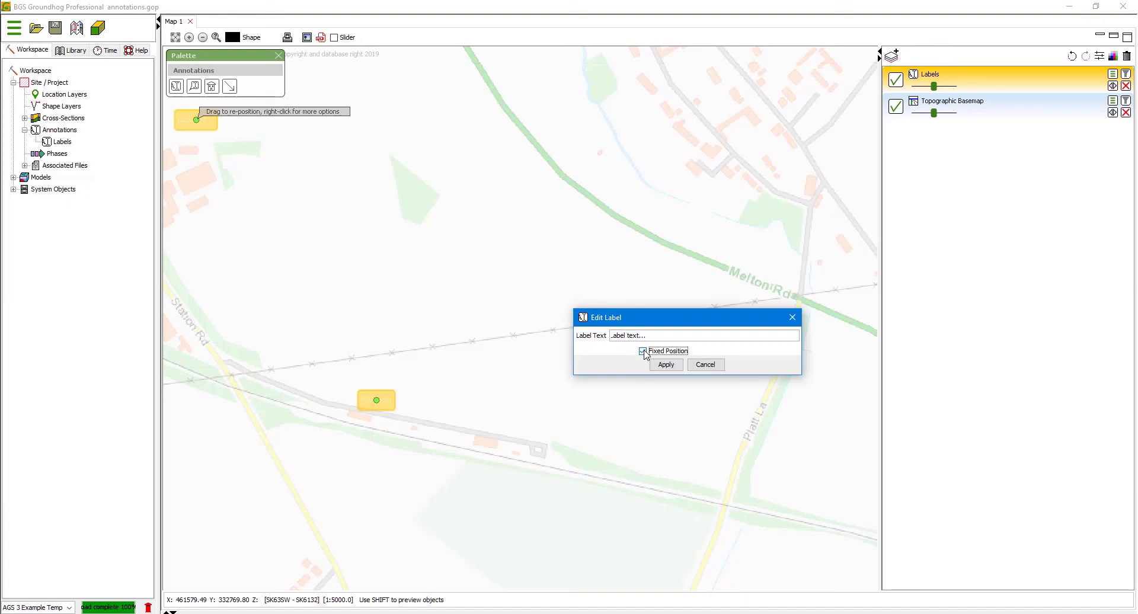
pyautogui.click(653, 367)
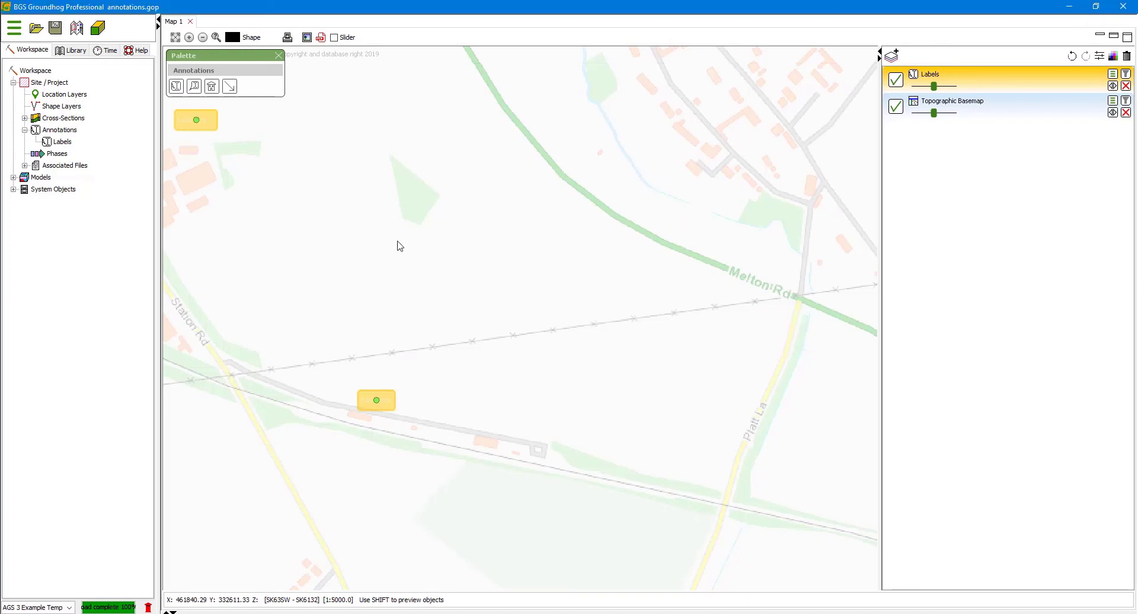
pyautogui.moveTo(400, 246)
pyautogui.mouseDown()
pyautogui.moveTo(432, 257)
pyautogui.moveTo(406, 241)
pyautogui.moveTo(419, 229)
pyautogui.moveTo(410, 239)
pyautogui.mouseUp()
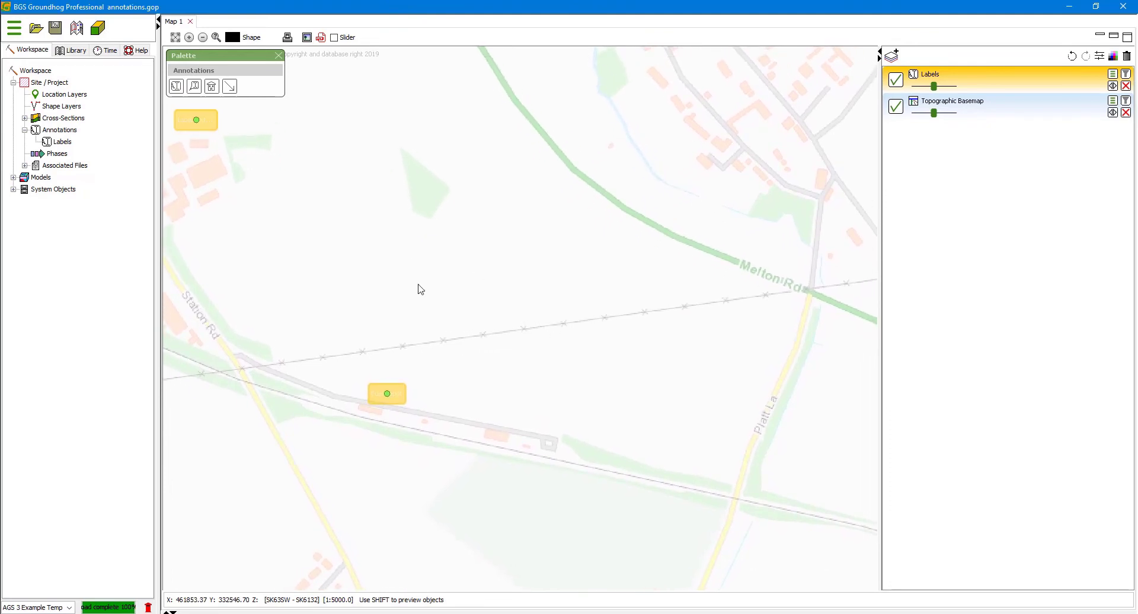
# Add a callout label with its anchor on the crossed line in the map's centre and its text box to the south-east.
pyautogui.click(194, 88)
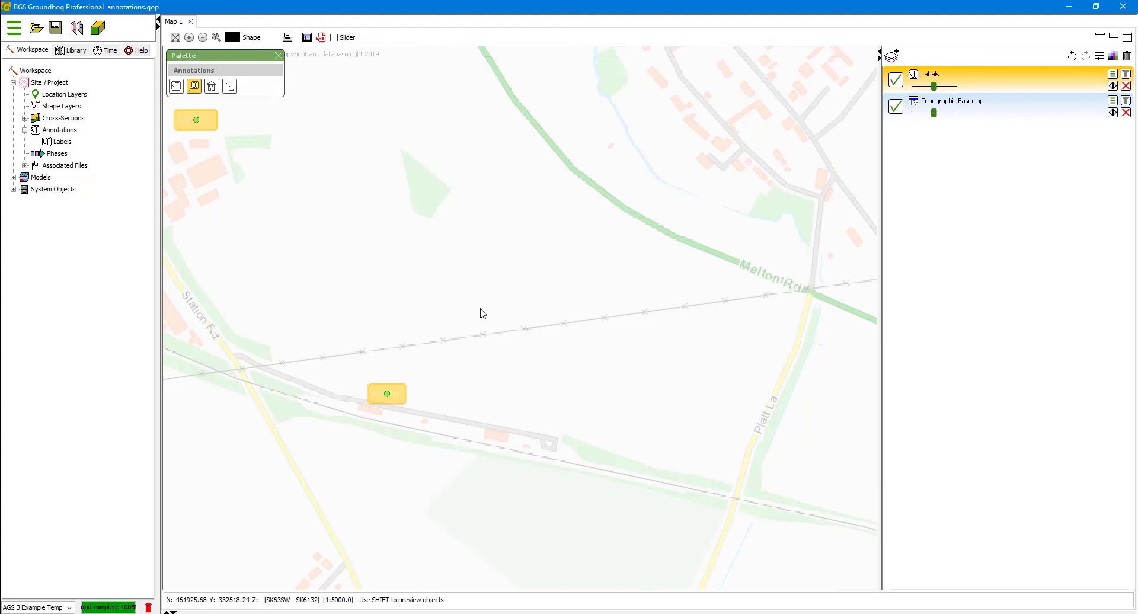
pyautogui.click(527, 299)
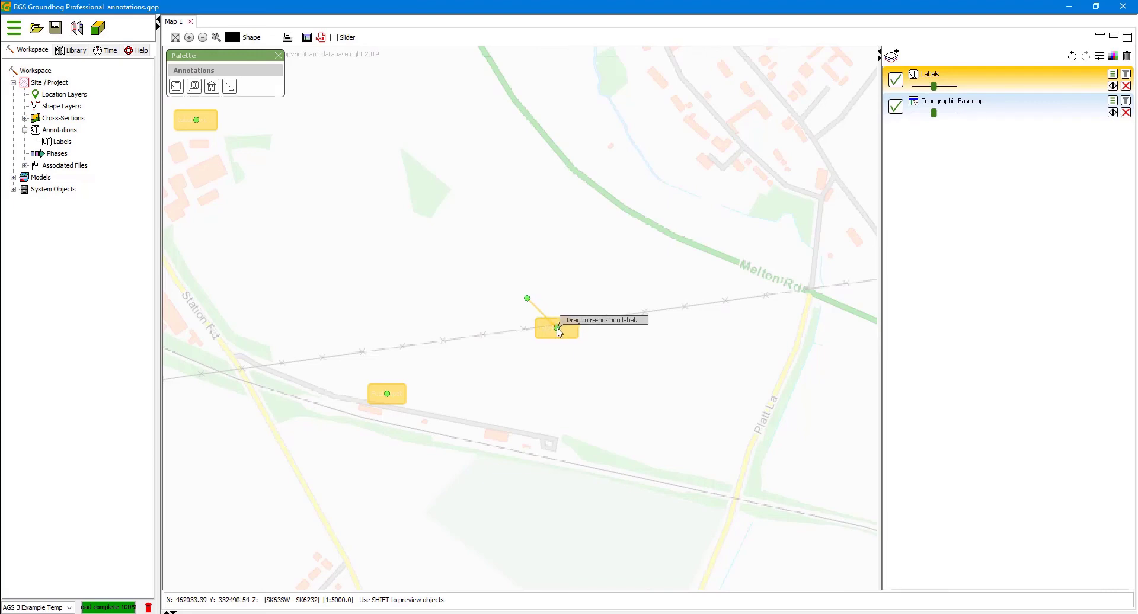
pyautogui.moveTo(559, 332); pyautogui.dragTo(581, 367)
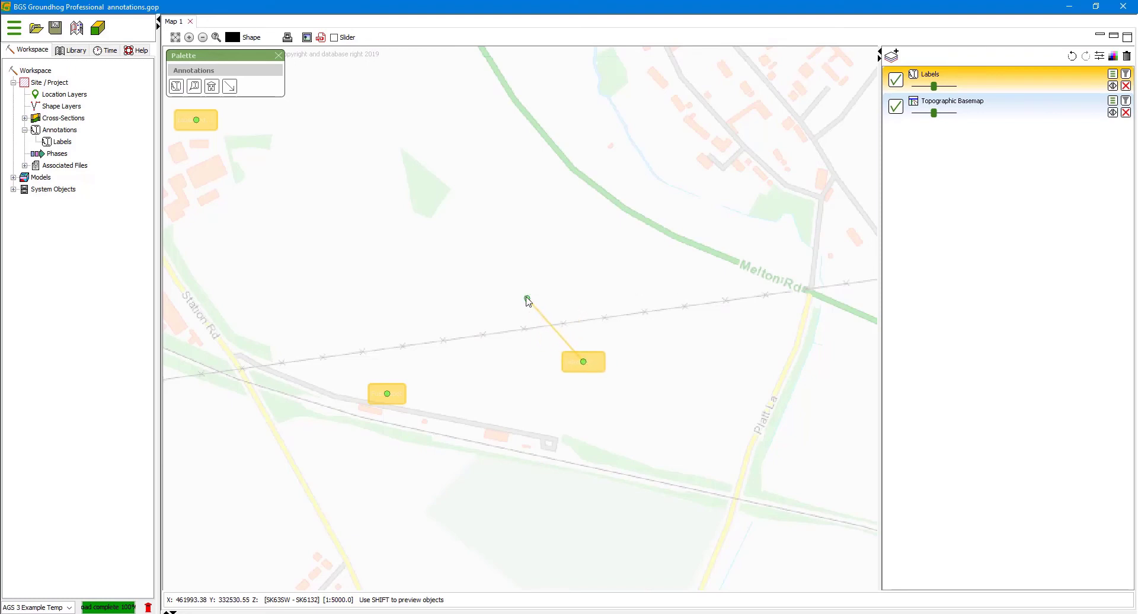
pyautogui.moveTo(529, 301); pyautogui.dragTo(562, 331)
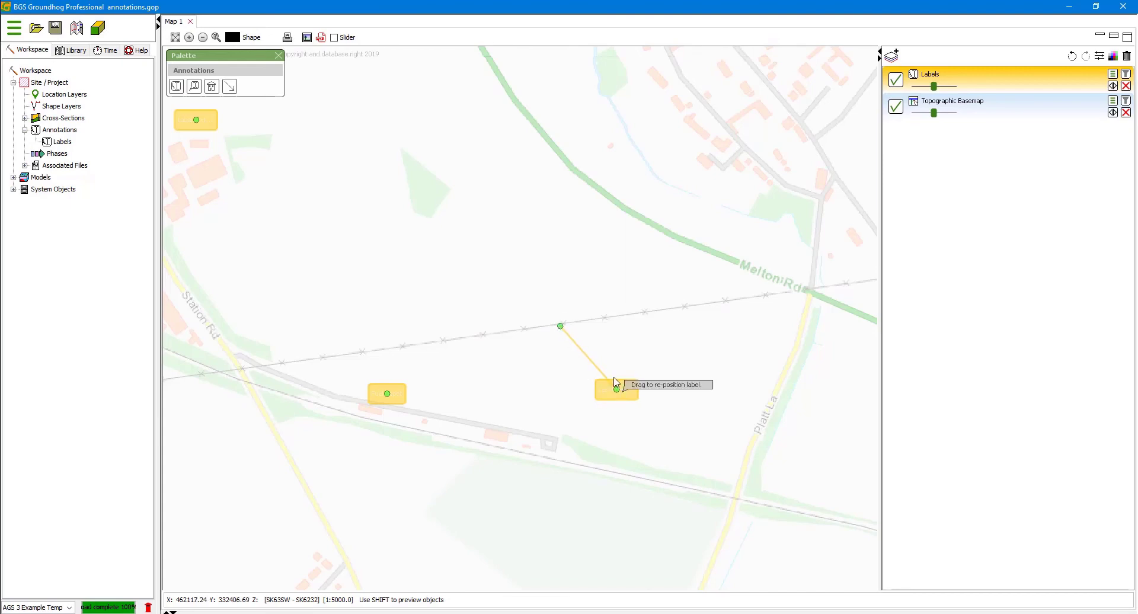
# Set the callout's text to "Railway line" and finish editing the Labels layer.
pyautogui.rightClick(561, 327)
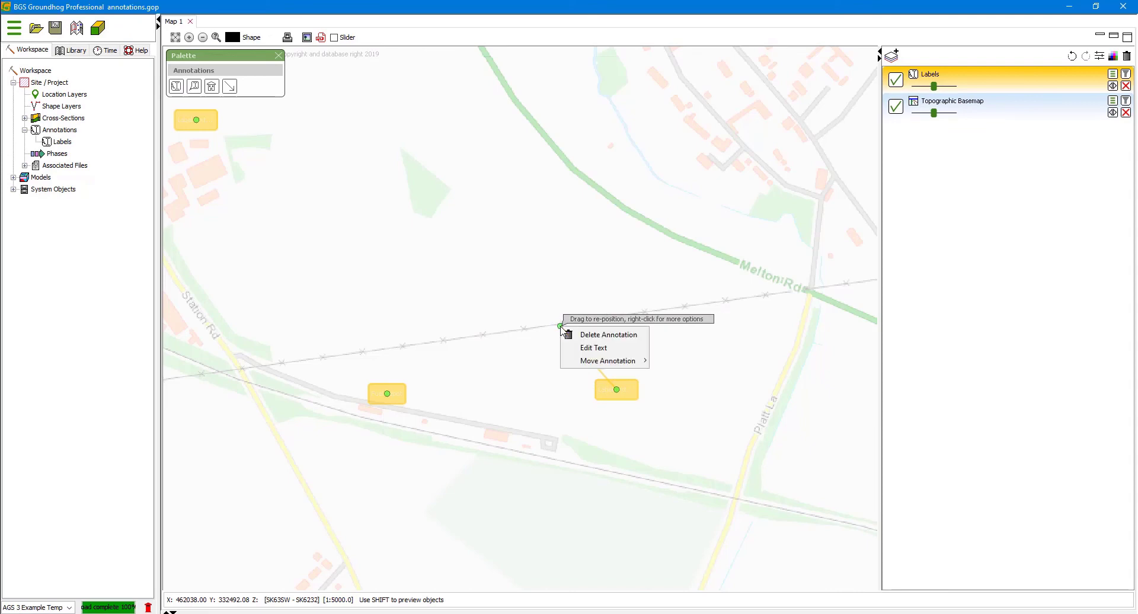
pyautogui.click(595, 348)
pyautogui.moveTo(648, 334); pyautogui.dragTo(578, 337)
pyautogui.write('R')
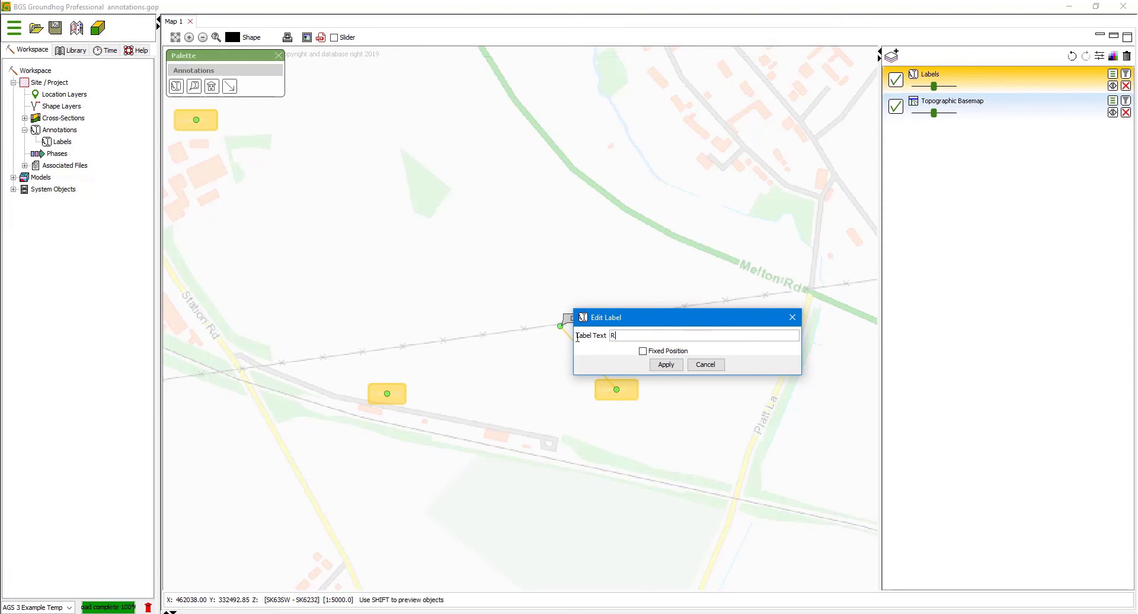
pyautogui.write('ailway line')
pyautogui.click(666, 365)
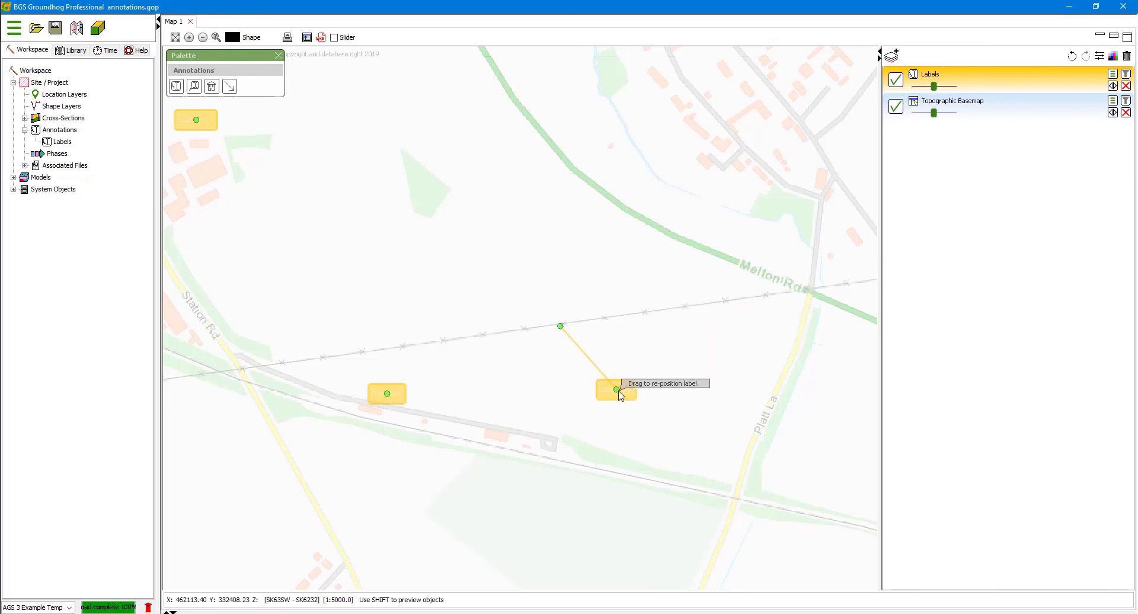
pyautogui.click(951, 81)
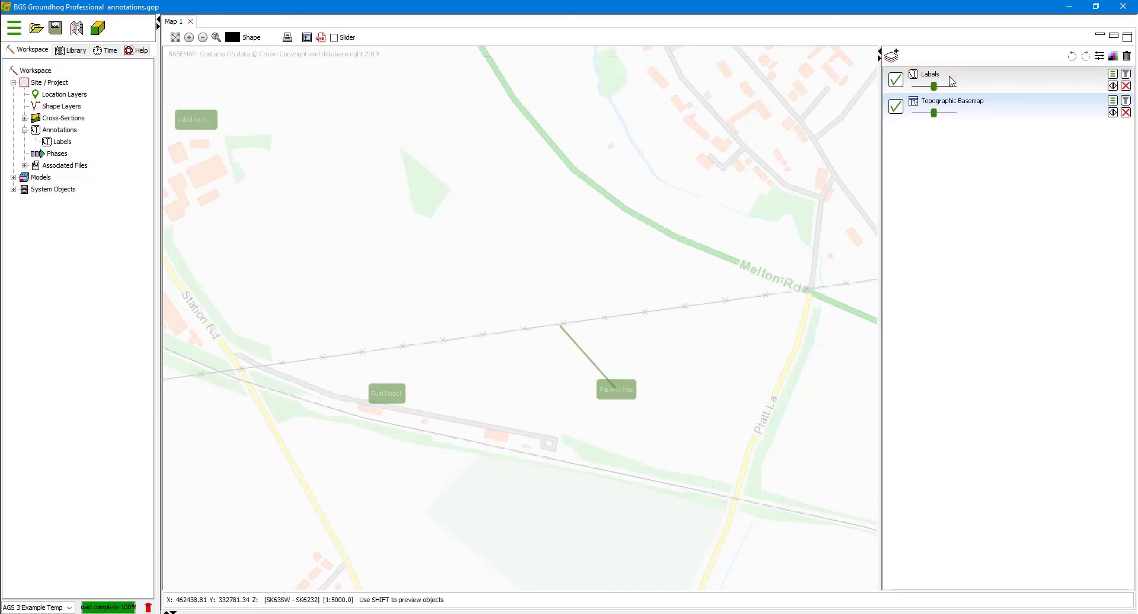
# In the Labels layer's annotation settings, choose purple as the label colour and black as the text colour.
pyautogui.click(1113, 76)
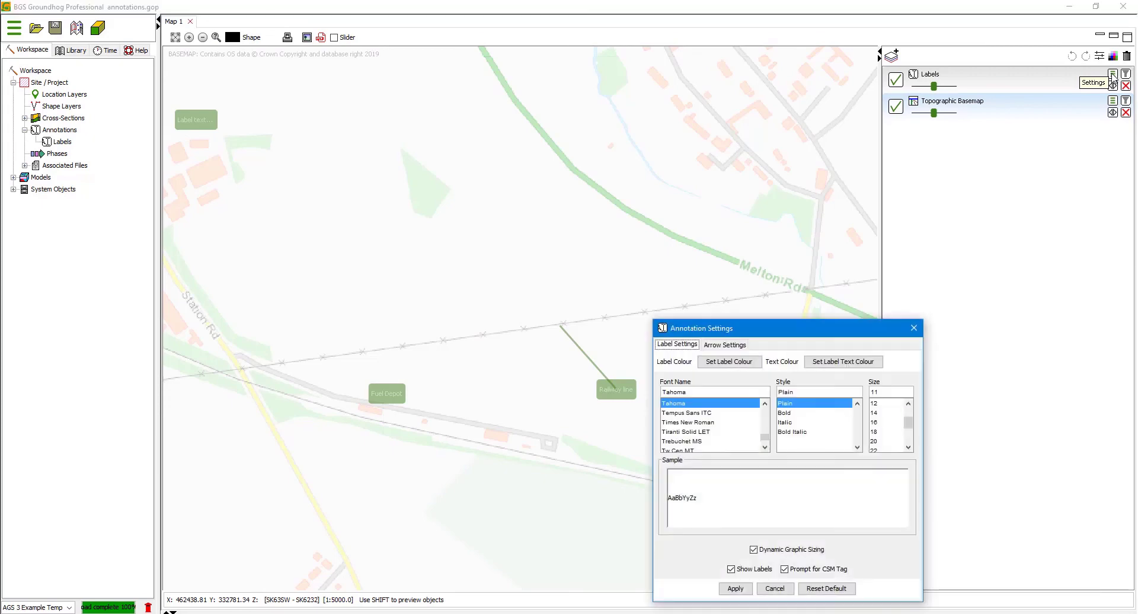
pyautogui.moveTo(821, 330)
pyautogui.mouseDown()
pyautogui.moveTo(749, 214)
pyautogui.moveTo(643, 97)
pyautogui.moveTo(619, 89)
pyautogui.mouseUp()
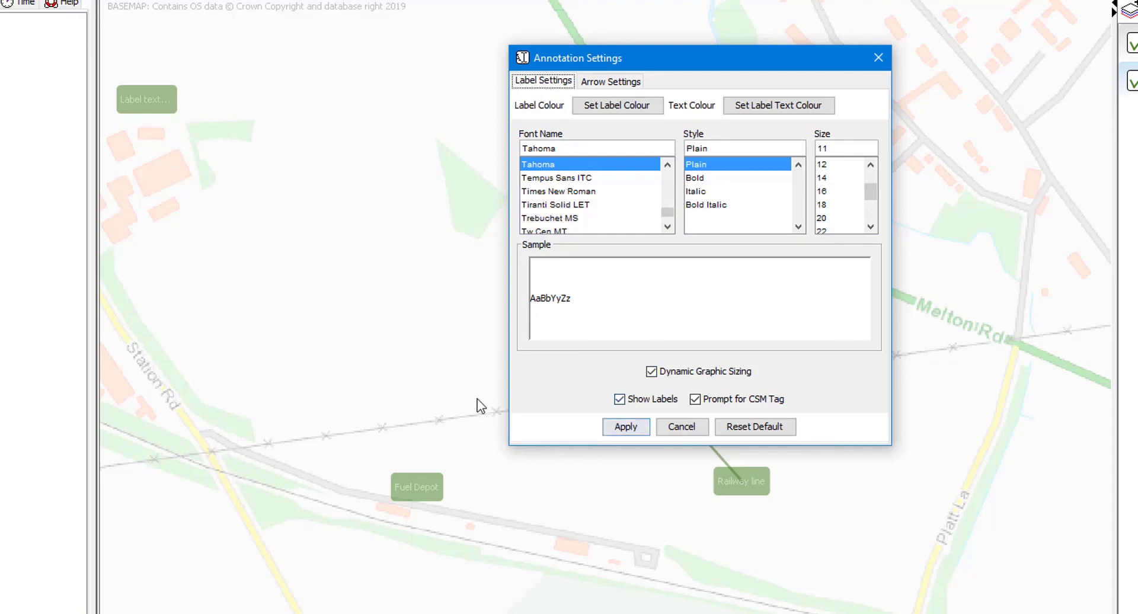
pyautogui.click(617, 107)
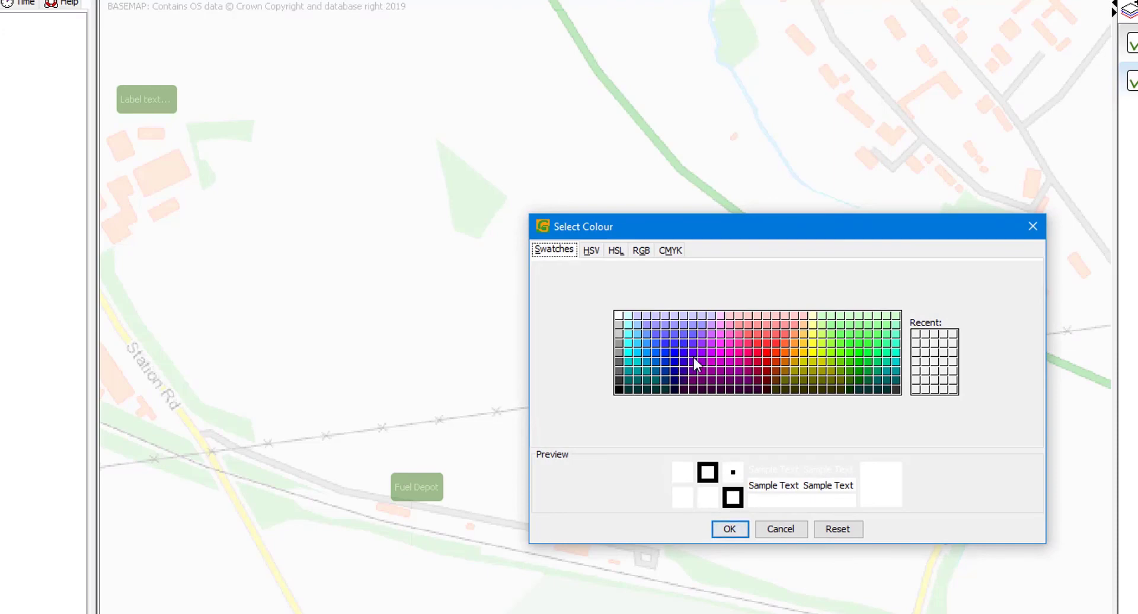
pyautogui.click(693, 353)
pyautogui.click(720, 525)
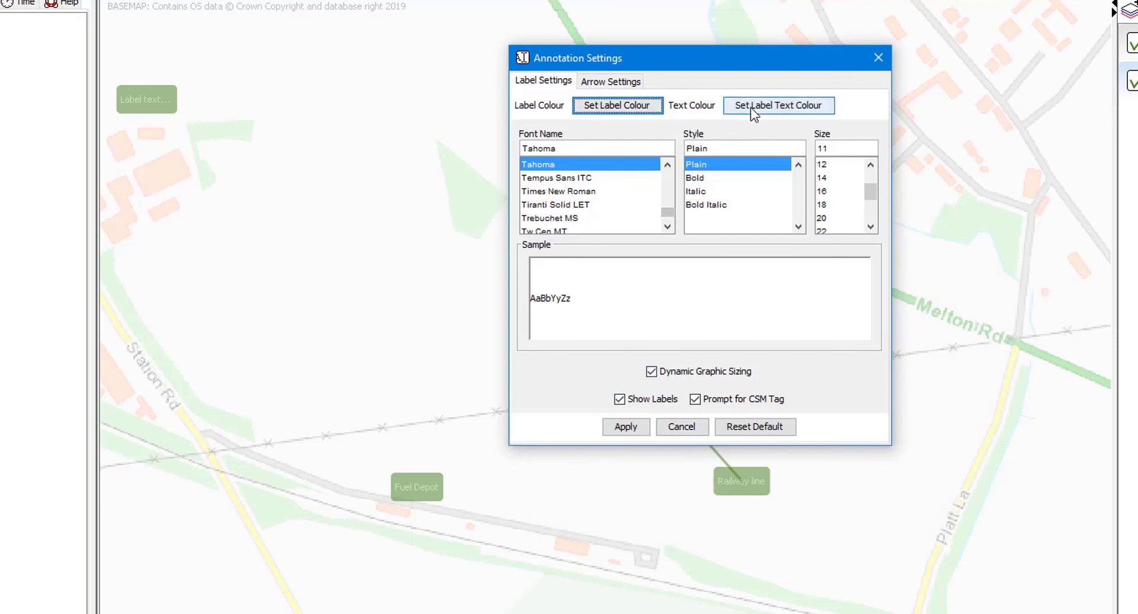
pyautogui.click(751, 108)
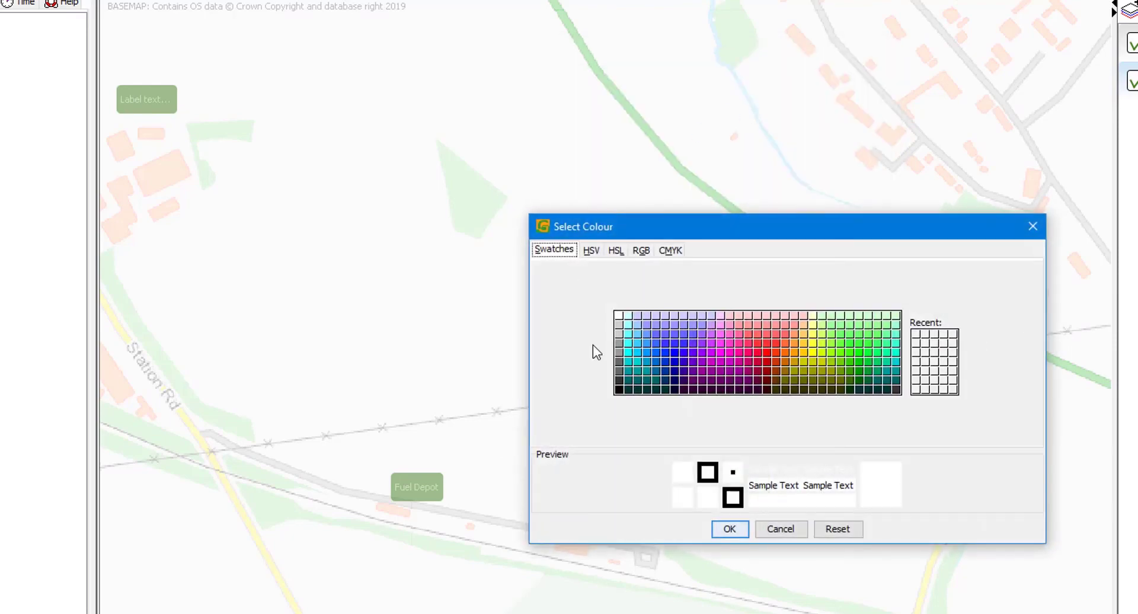
pyautogui.click(619, 389)
pyautogui.click(730, 529)
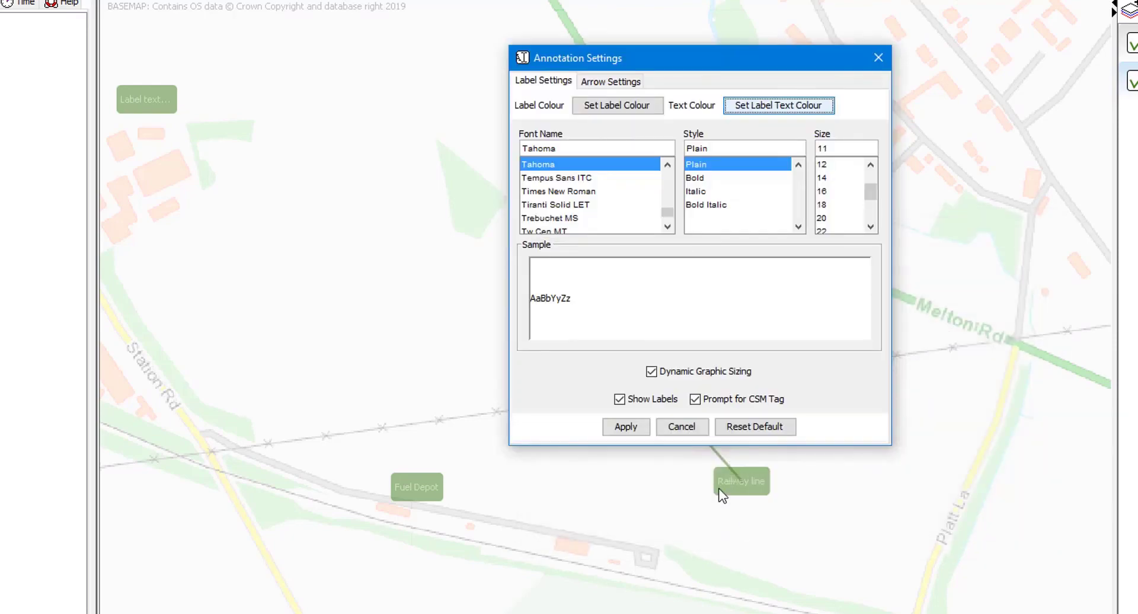
# Set the label font to Arial, Bold, size 12, apply the settings, and make the Labels layer more opaque.
pyautogui.click(670, 180)
pyautogui.click(669, 179)
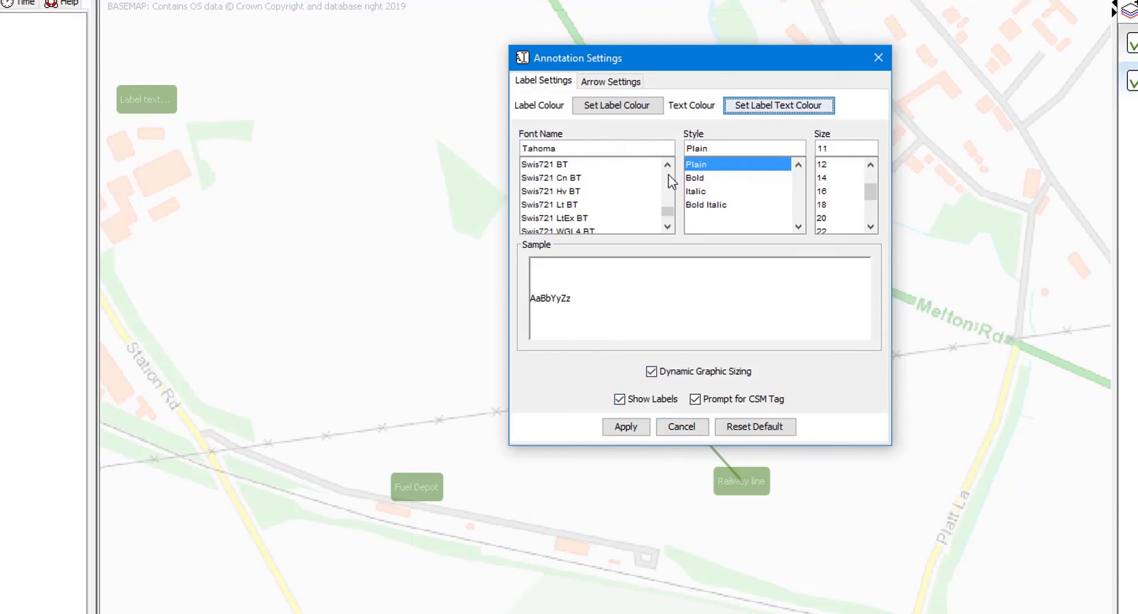
pyautogui.moveTo(668, 212); pyautogui.dragTo(667, 166)
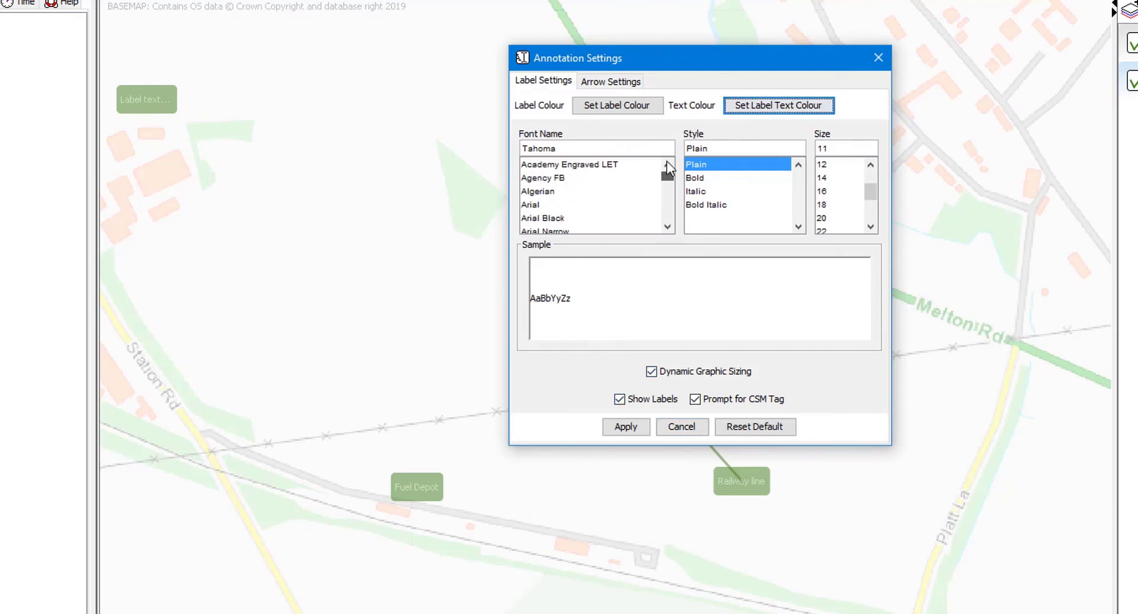
pyautogui.click(557, 204)
pyautogui.click(699, 178)
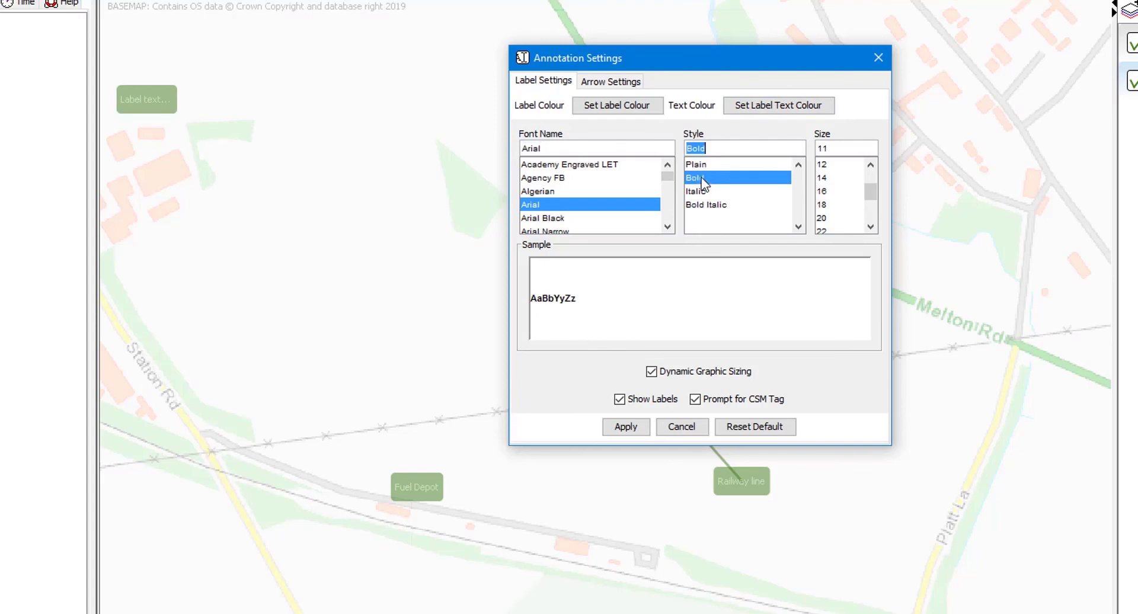
pyautogui.click(824, 166)
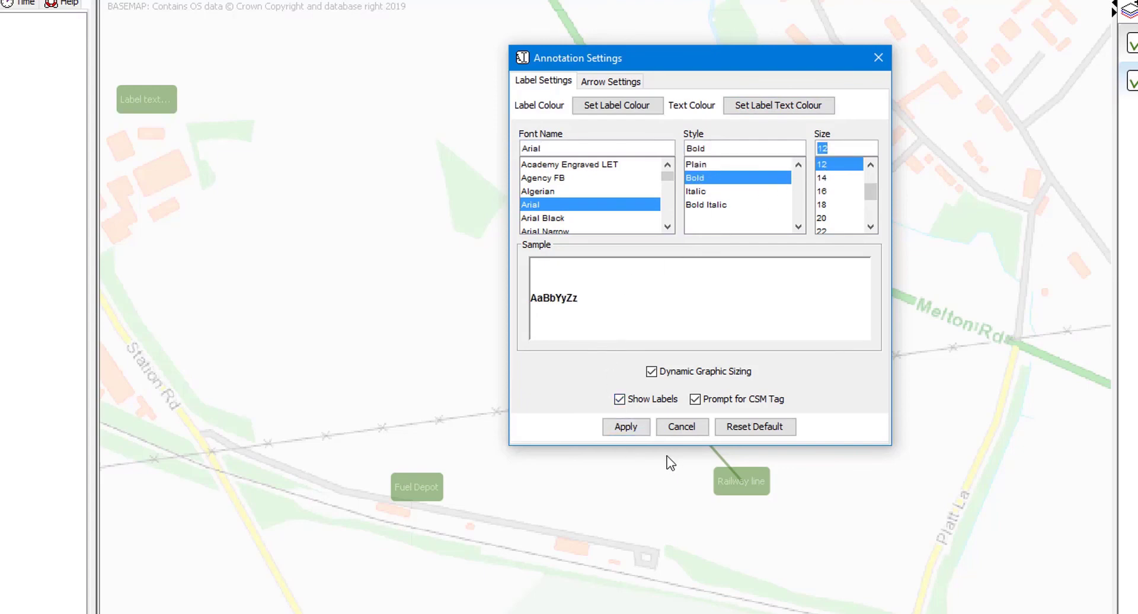
pyautogui.click(626, 427)
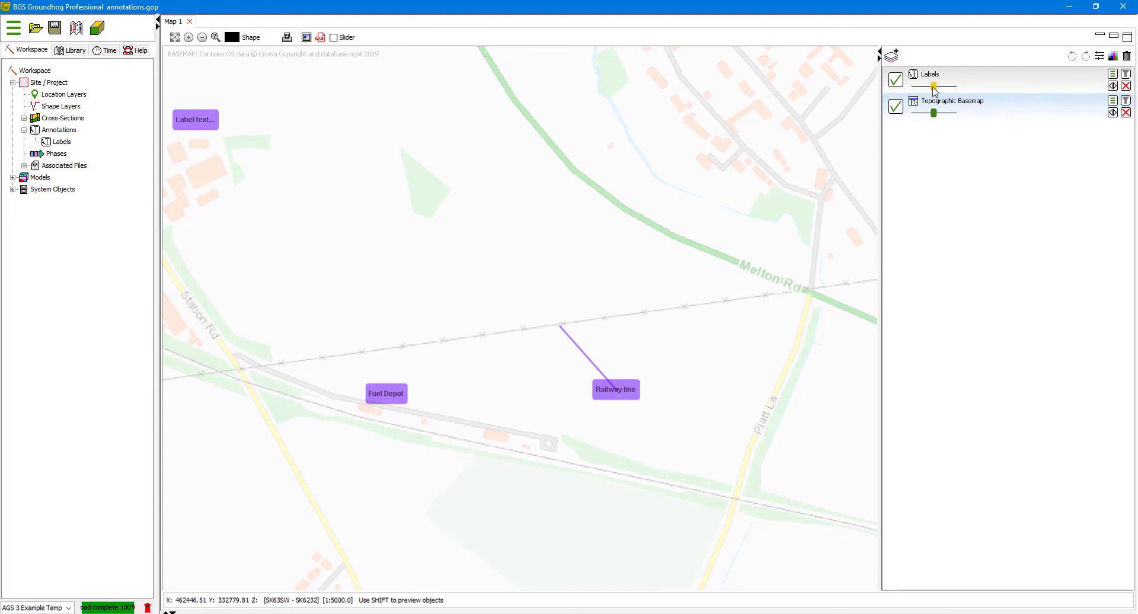
pyautogui.moveTo(935, 90)
pyautogui.mouseDown()
pyautogui.moveTo(917, 90)
pyautogui.moveTo(953, 89)
pyautogui.mouseUp()
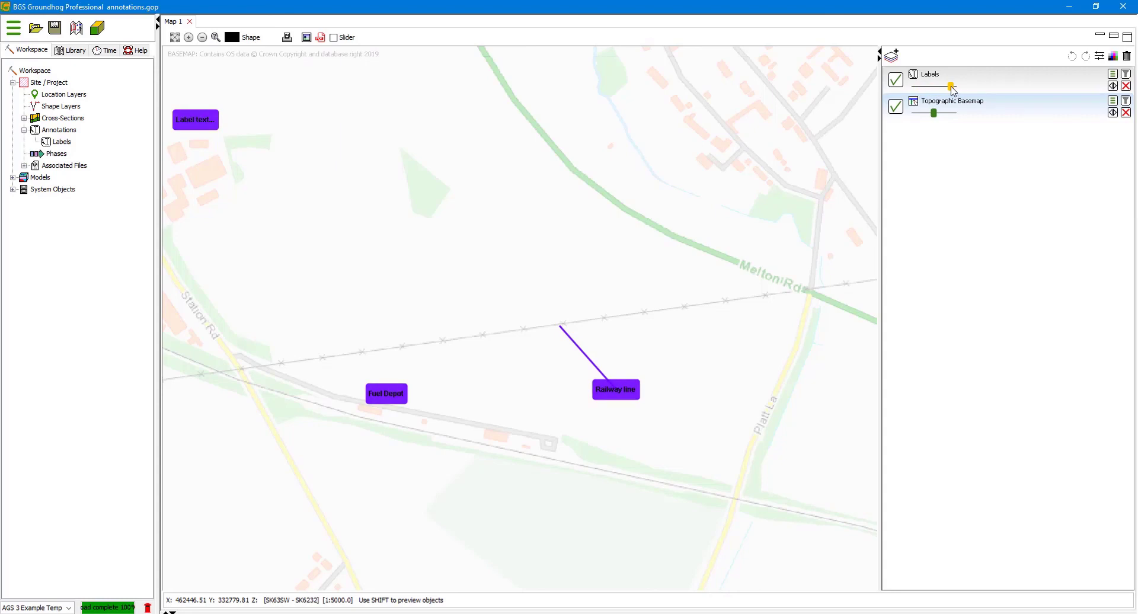